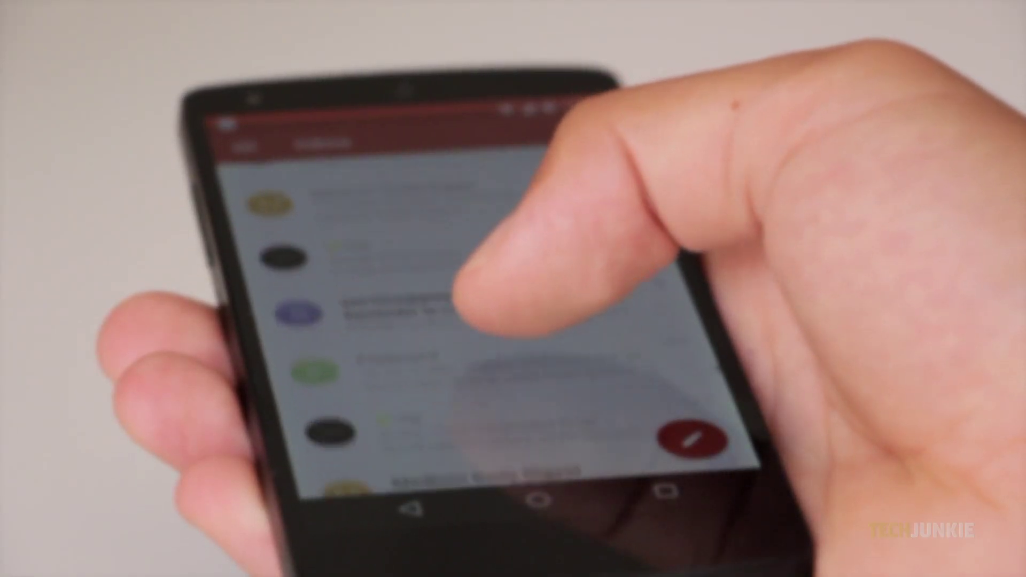
scroll(490, 321, "down", 3)
scroll(489, 321, "down", 2)
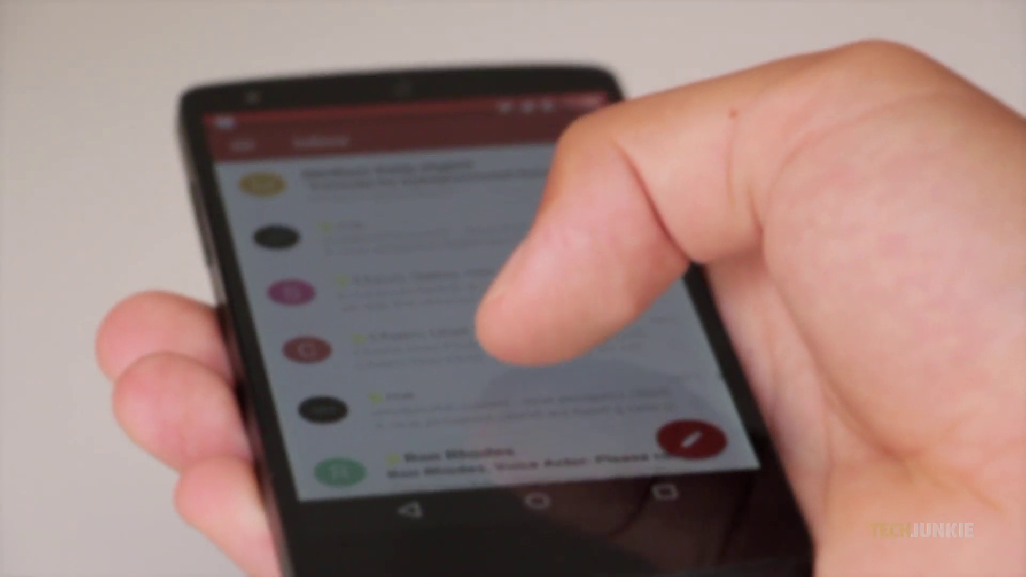
scroll(489, 321, "down", 1)
scroll(482, 265, "down", 3)
scroll(465, 256, "down", 1)
scroll(433, 241, "down", 1)
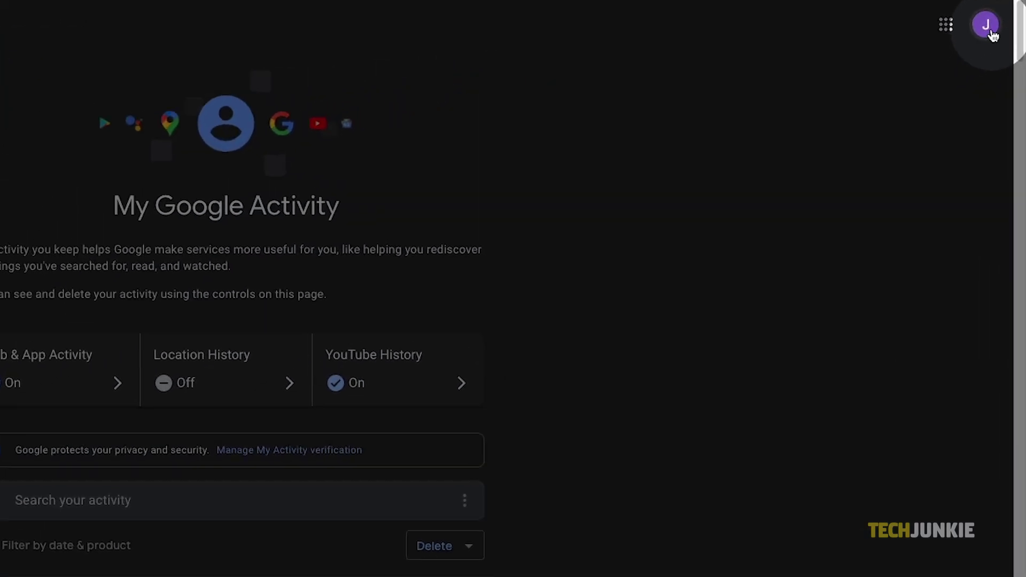
left_click(1000, 20)
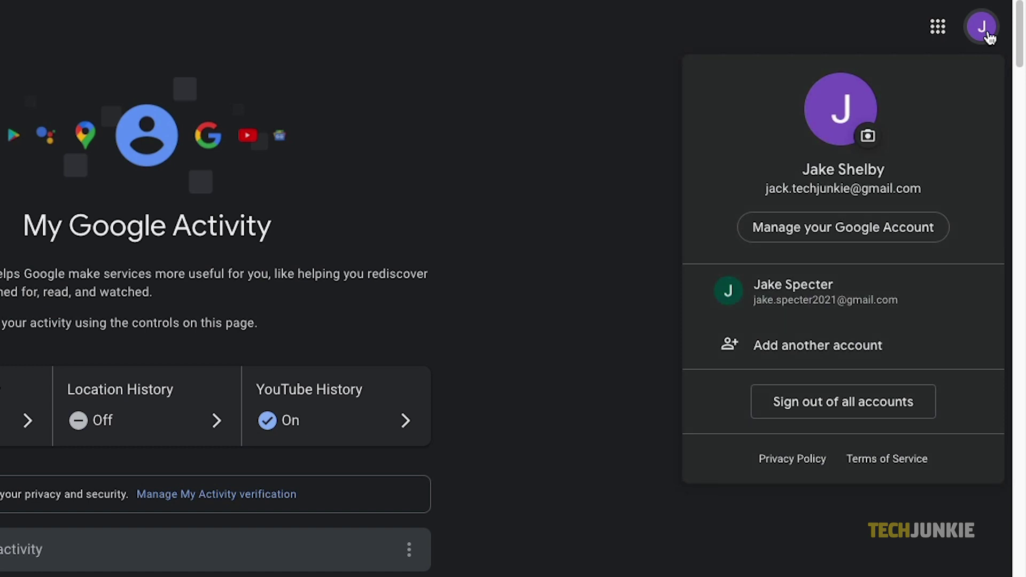
left_click(983, 29)
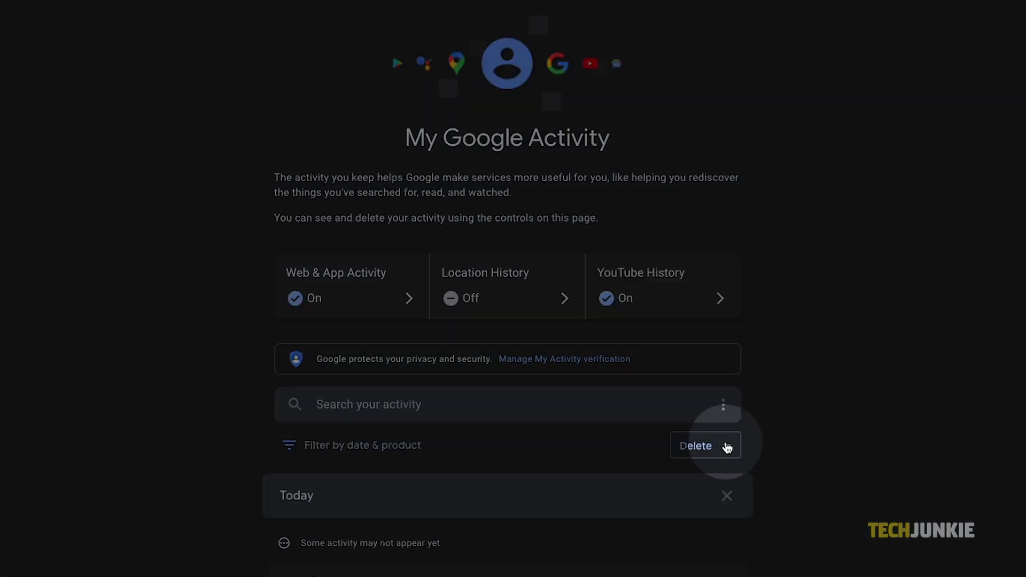
Step: Delete all-time activity from every Google service and confirm the deletion
left_click(727, 448)
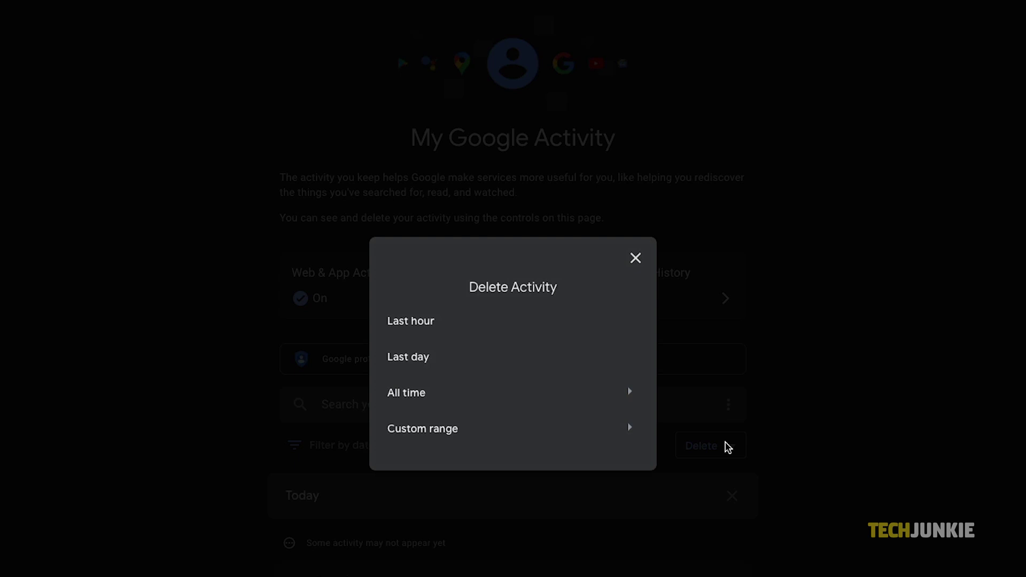
left_click(563, 402)
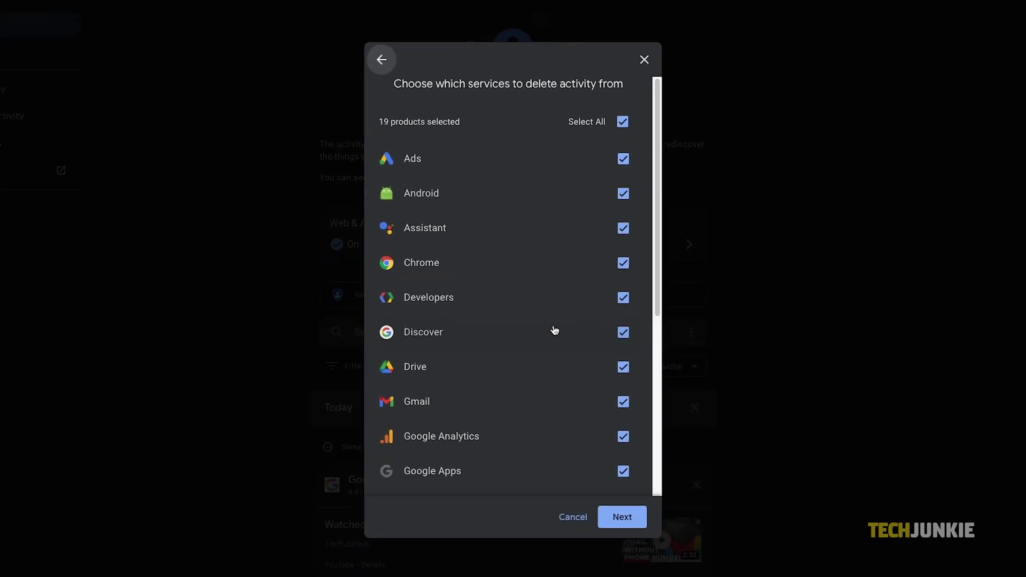
scroll(554, 330, "down", 1)
scroll(553, 330, "down", 3)
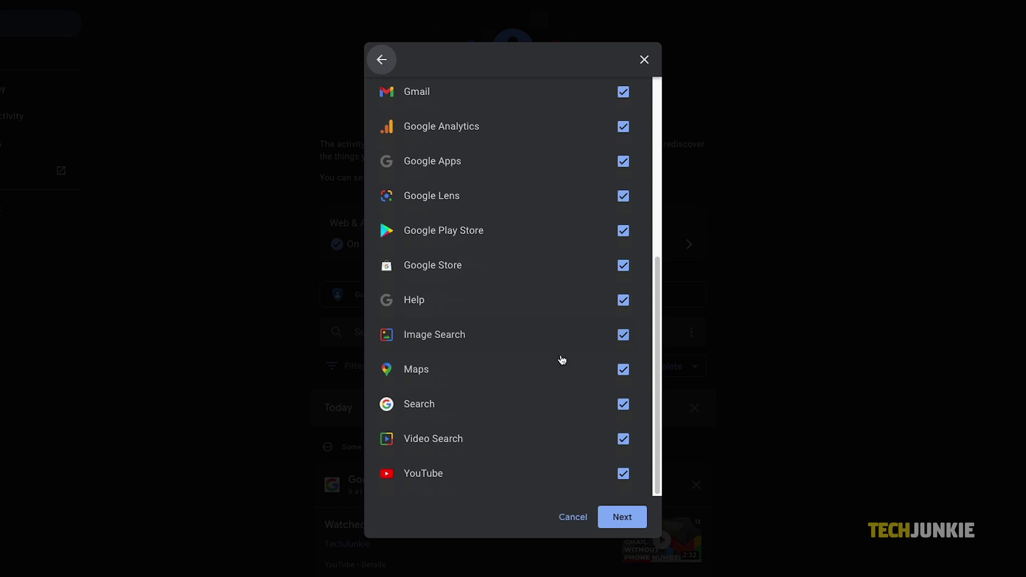
left_click(621, 517)
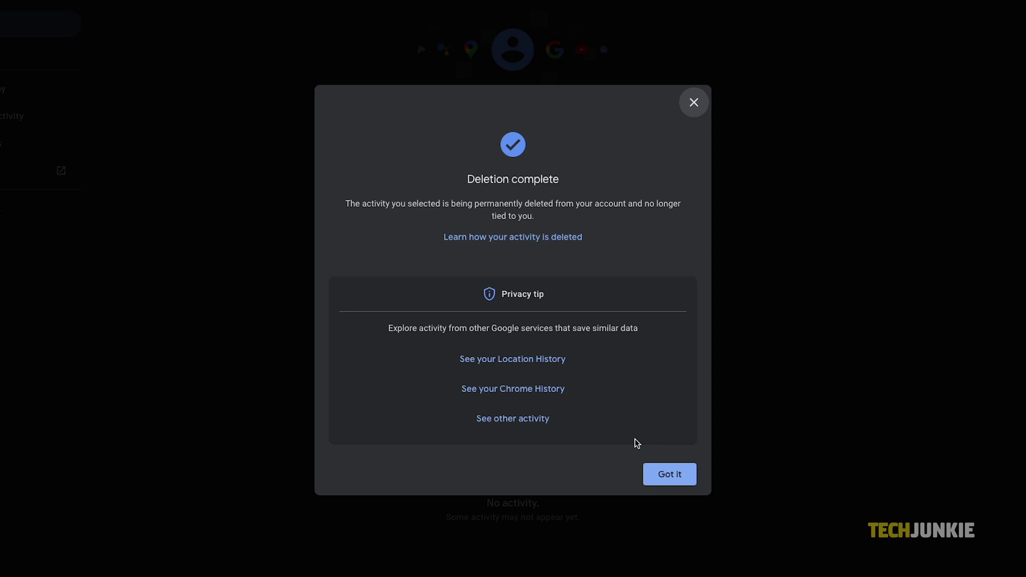
Step: Dismiss the Deletion complete dialog to reveal the empty activity page
left_click(664, 474)
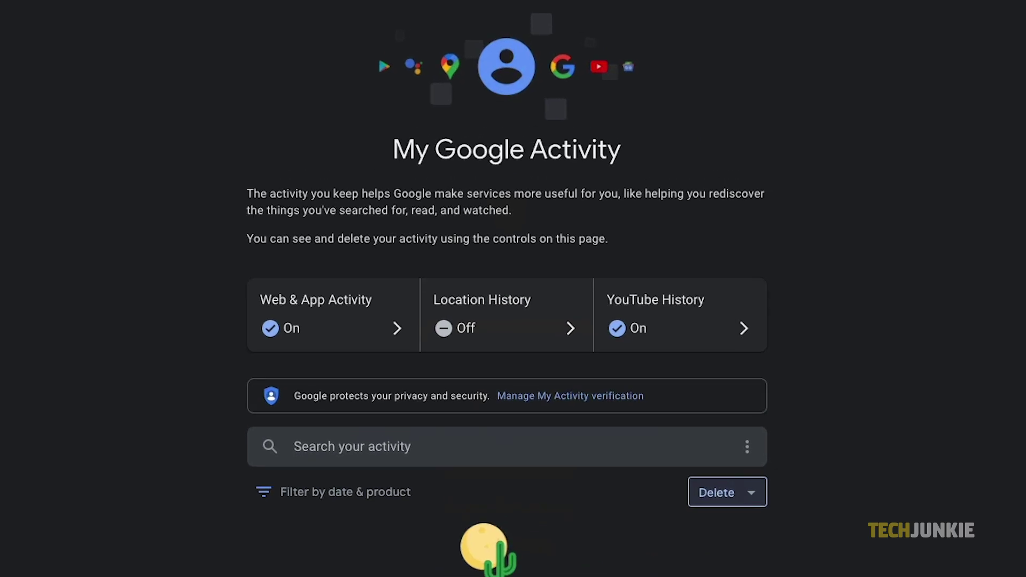
Step: Turn off and pause Web & App Activity, then dismiss its confirmation
left_click(369, 330)
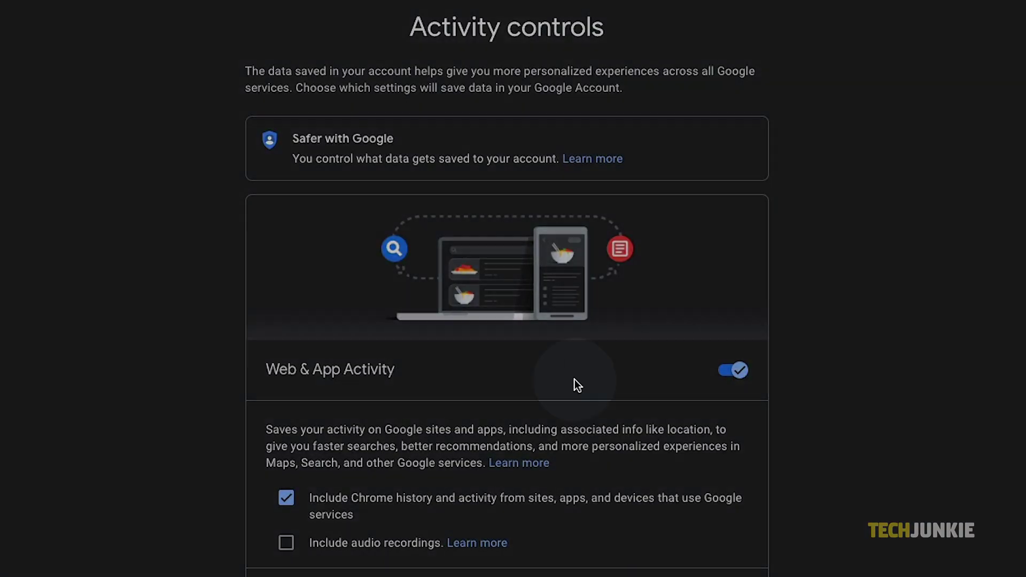
left_click(733, 369)
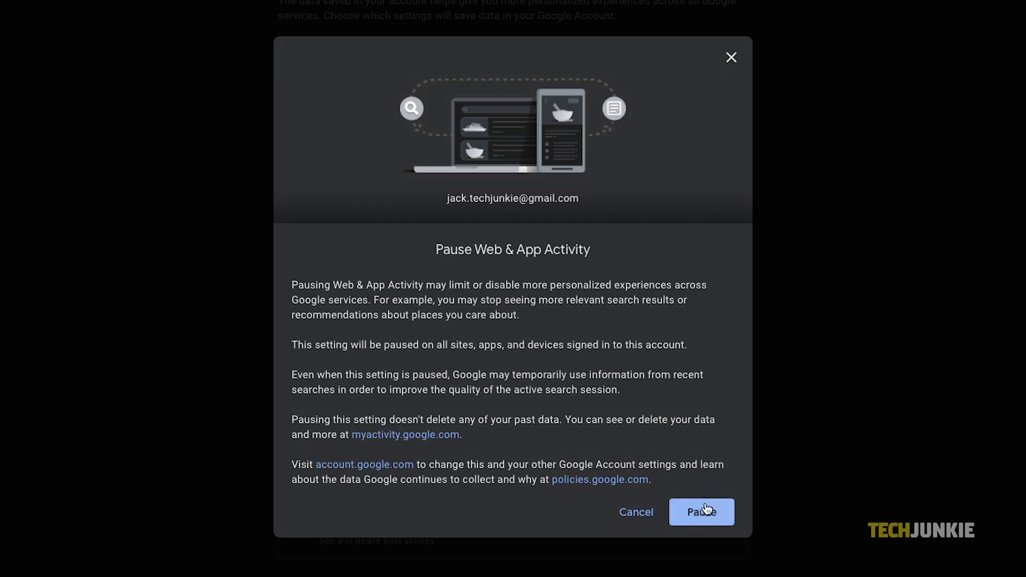
left_click(705, 517)
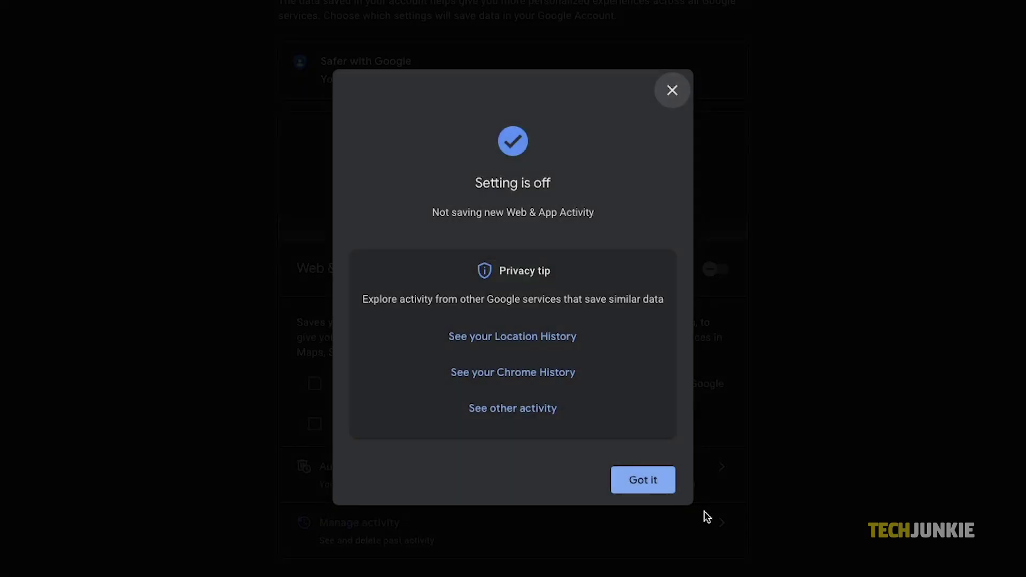
left_click(670, 488)
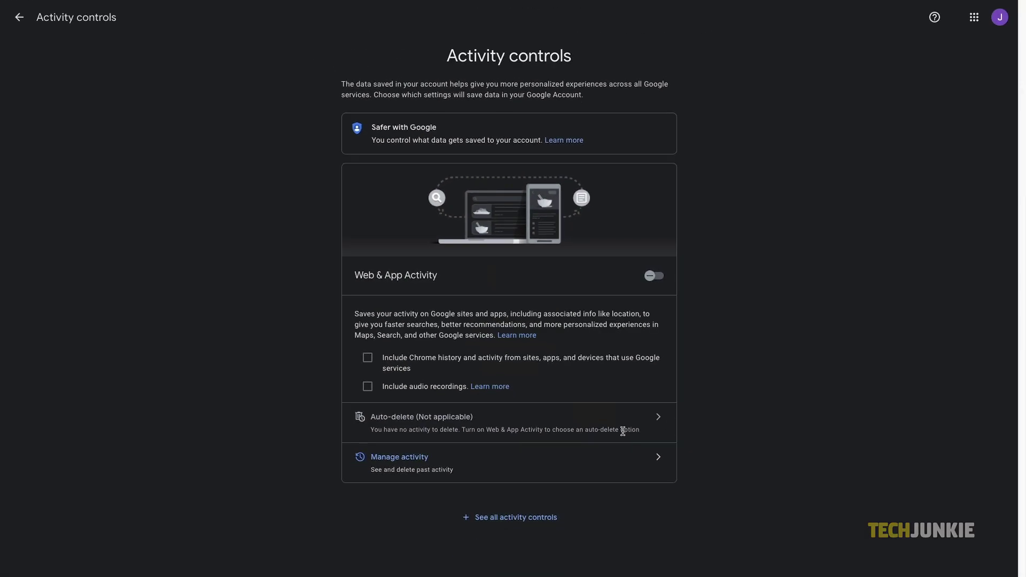
Step: Return to My Google Activity and switch to the other Google account
left_click(20, 18)
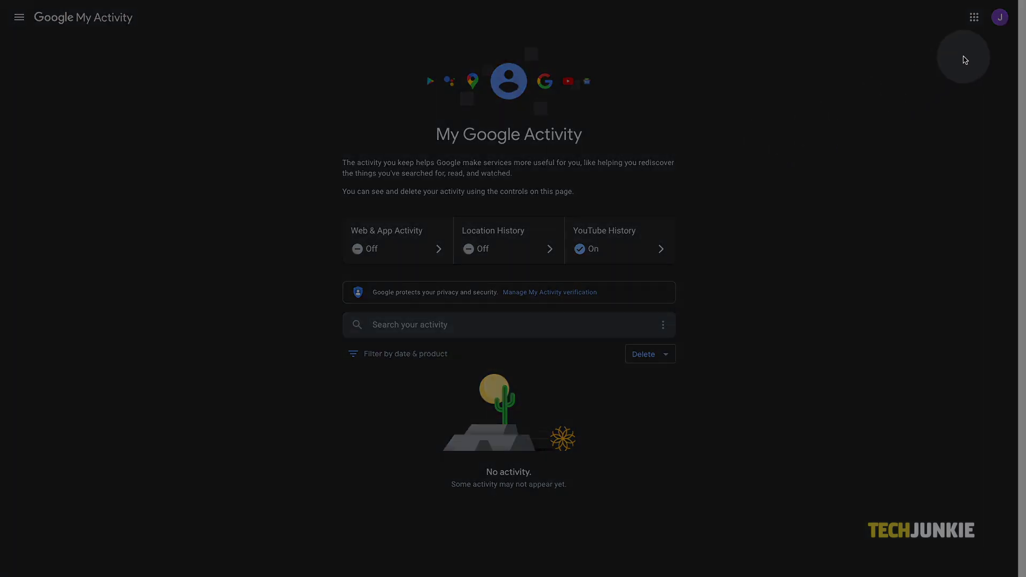
left_click(1000, 17)
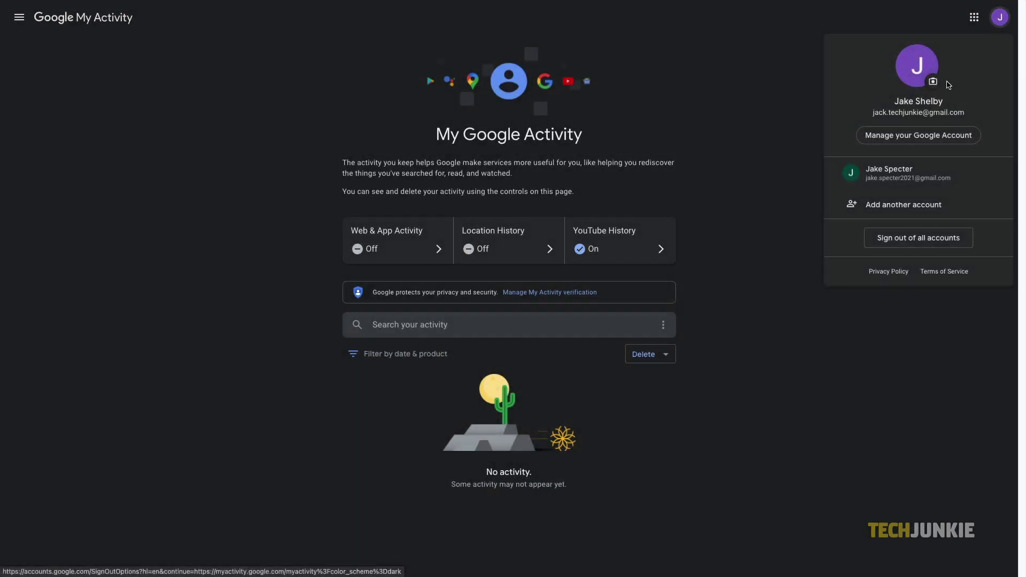
left_click(900, 173)
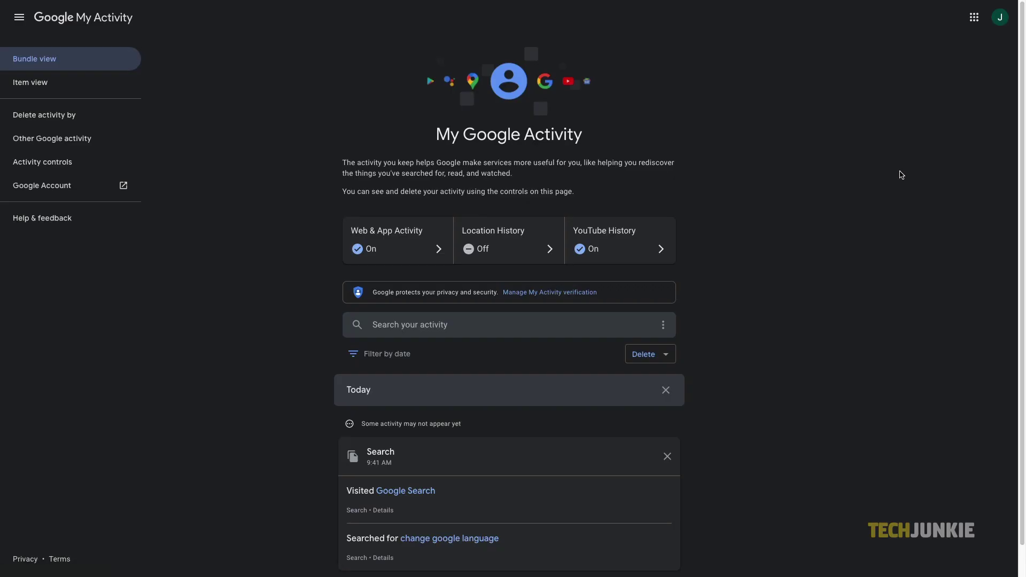